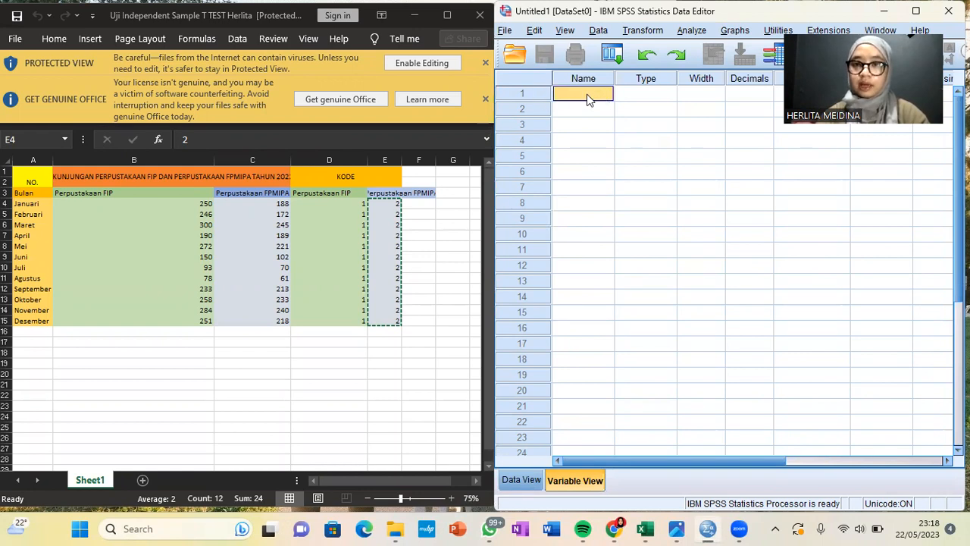
Step: Define two variables in the empty dataset named Kunjungan and Perpustakaan
{"action": "type", "text": "Kunjungan"}
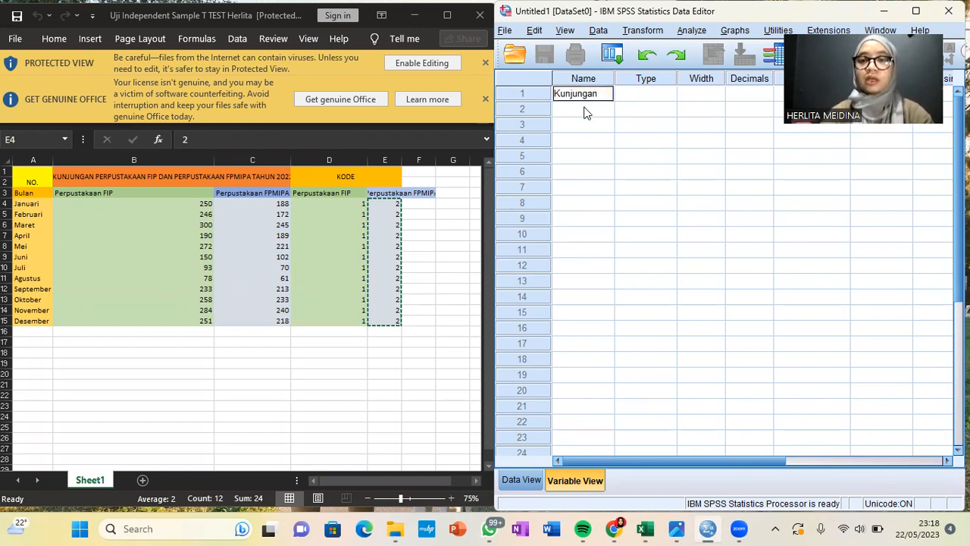
{"action": "left_click", "coordinate": [584, 111]}
{"action": "type", "text": "P"}
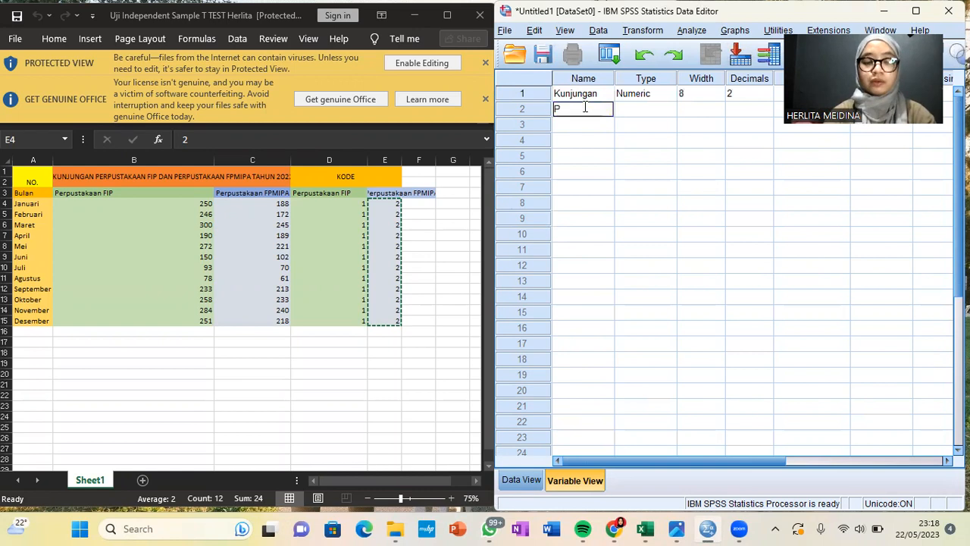
{"action": "type", "text": "erpustakana"}
{"action": "key", "text": "BackSpace"}
{"action": "key", "text": "BackSpace"}
{"action": "type", "text": "an"}
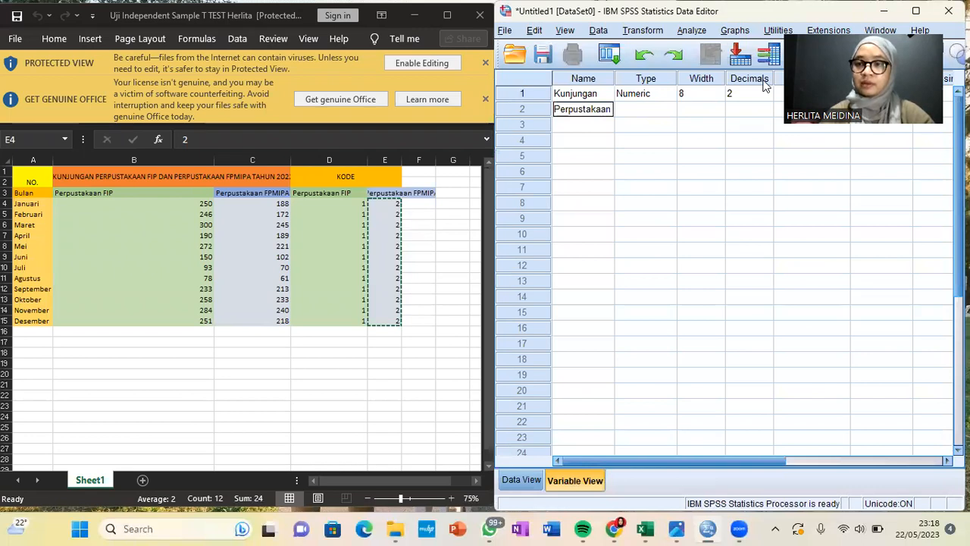
Step: Label the Kunjungan variable "Kunjungan perpustakaan FIP dan FPMIPA tahun 2022" and the second variable "Perpustakaan"
{"action": "left_click_drag", "start_coordinate": [826, 79], "coordinate": [770, 181]}
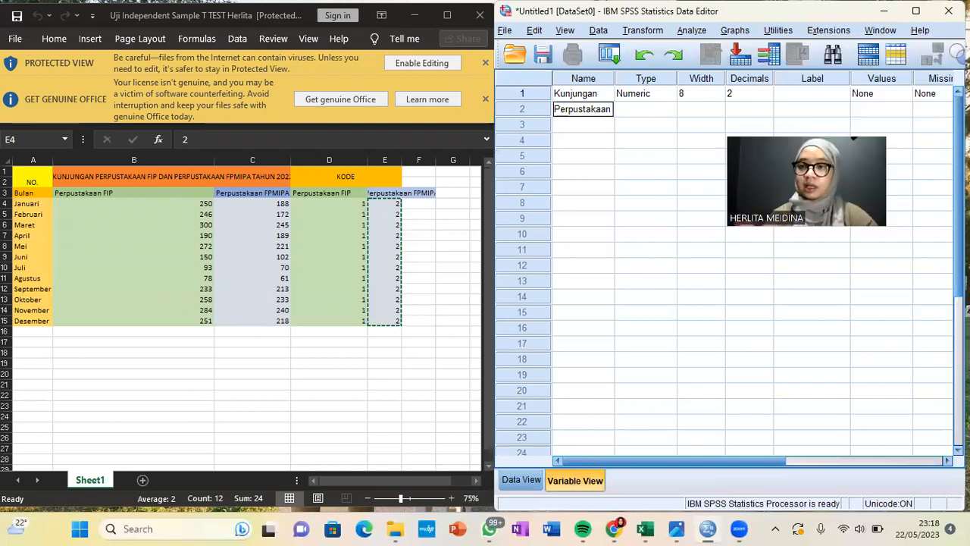
{"action": "left_click", "coordinate": [808, 97]}
{"action": "type", "text": "Kunjungan perpustakaa"}
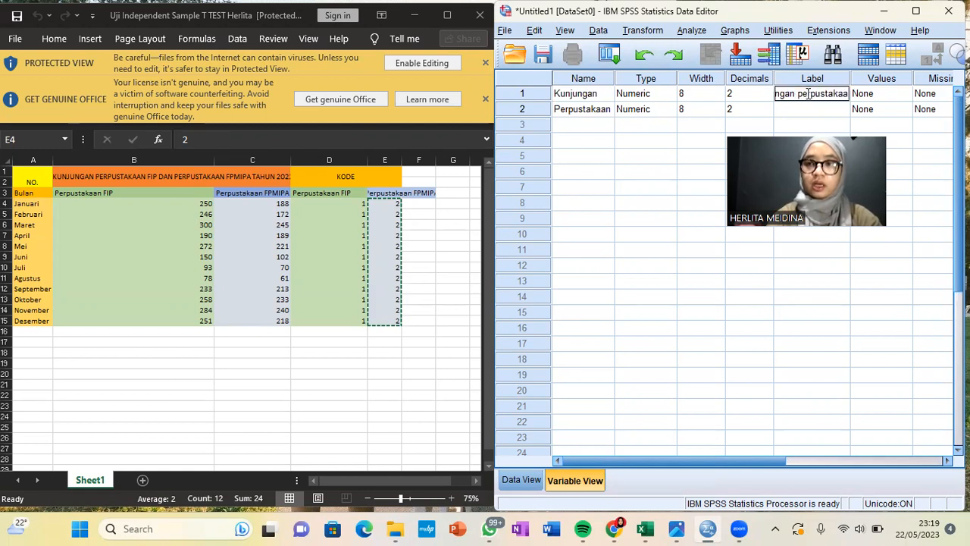
{"action": "type", "text": "n FIP dan"}
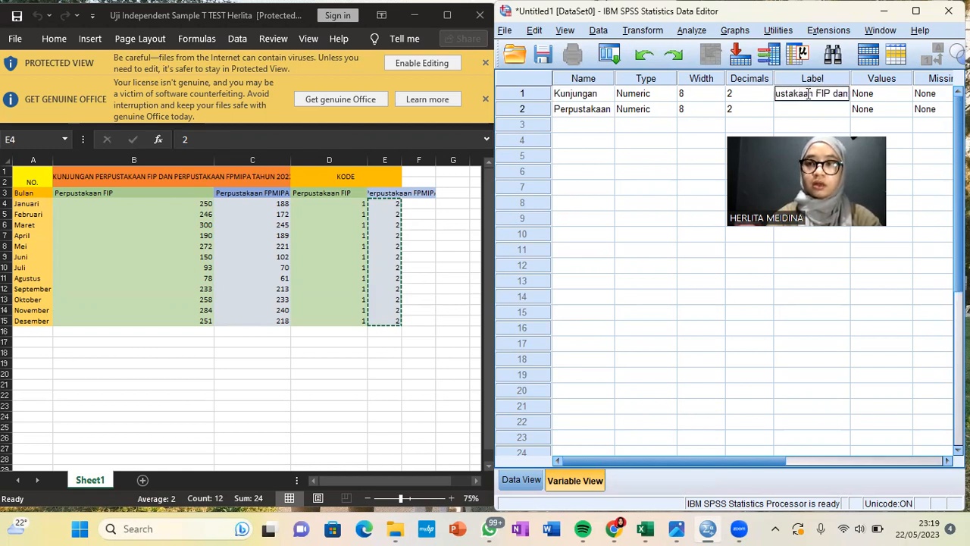
{"action": "type", "text": " FPMIPA"}
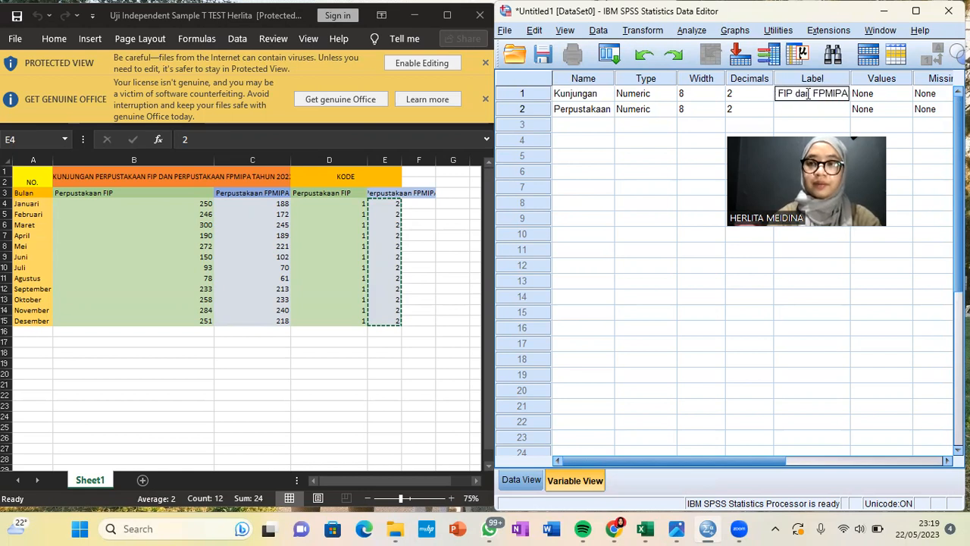
{"action": "type", "text": " Tahun 2022"}
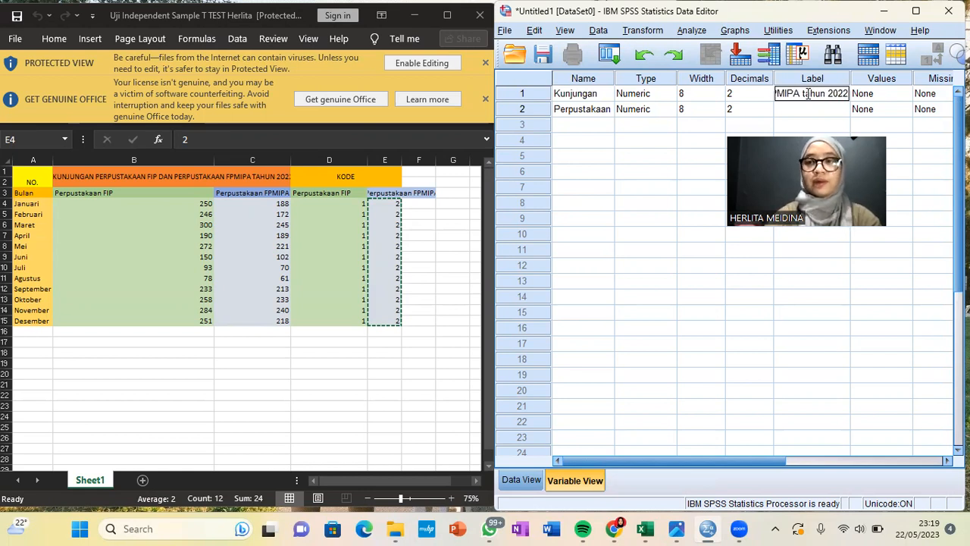
{"action": "left_click", "coordinate": [801, 111]}
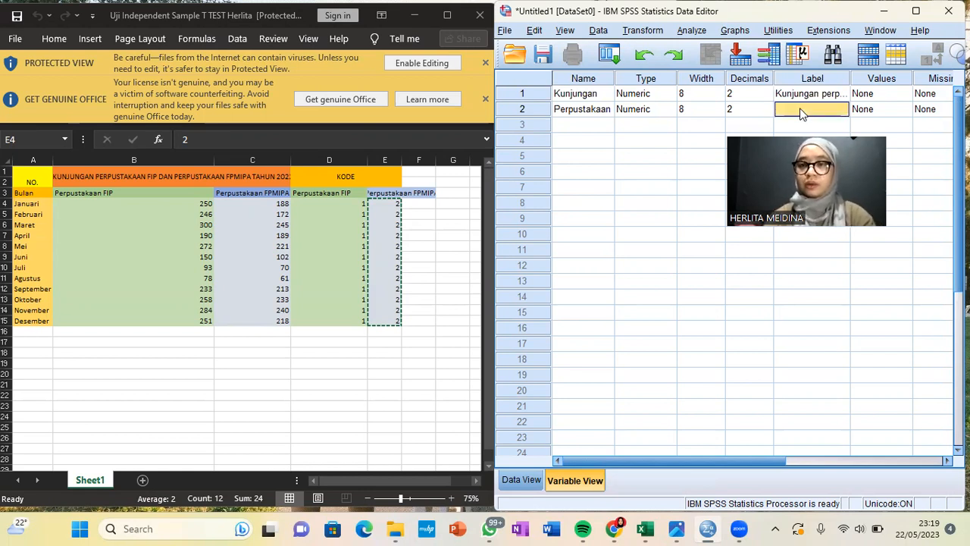
{"action": "type", "text": "Perpustakaan"}
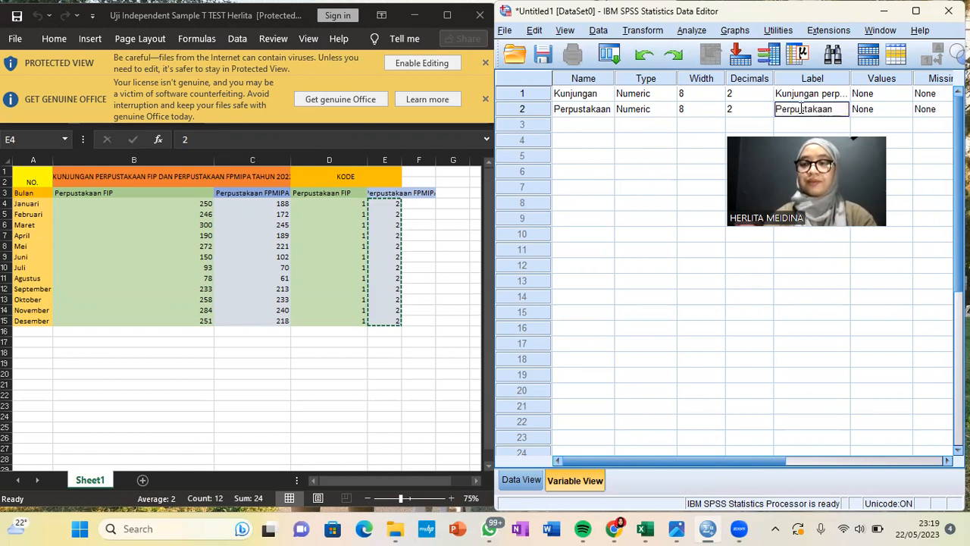
Step: Set the decimals of both the Kunjungan and Perpustakaan variables to 0
{"action": "left_click", "coordinate": [757, 95]}
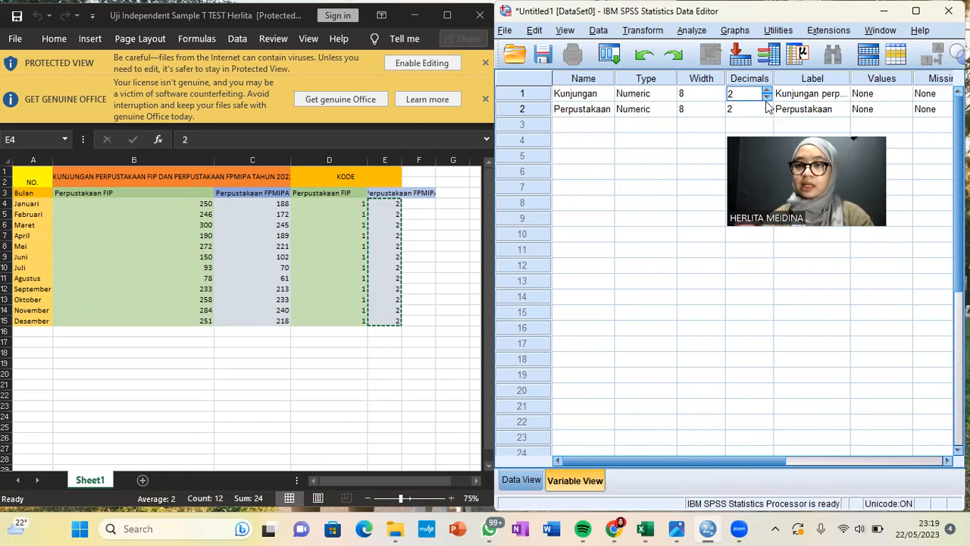
{"action": "left_click", "coordinate": [753, 108]}
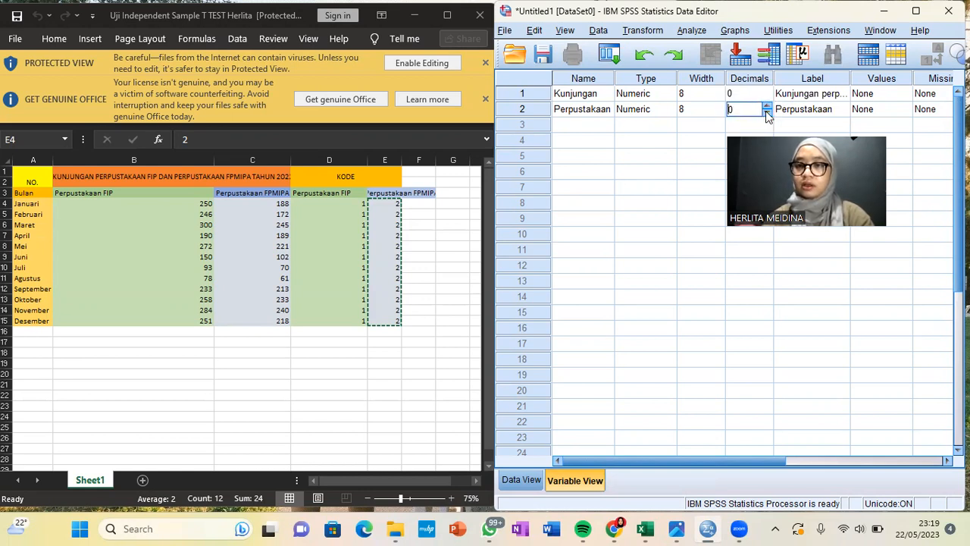
Step: Assign value labels to the Perpustakaan variable: 1 = "Perpustakaan FIP" and 2 = "Perpustakaan FPMIPA"
{"action": "left_click", "coordinate": [906, 112]}
{"action": "left_click", "coordinate": [907, 109]}
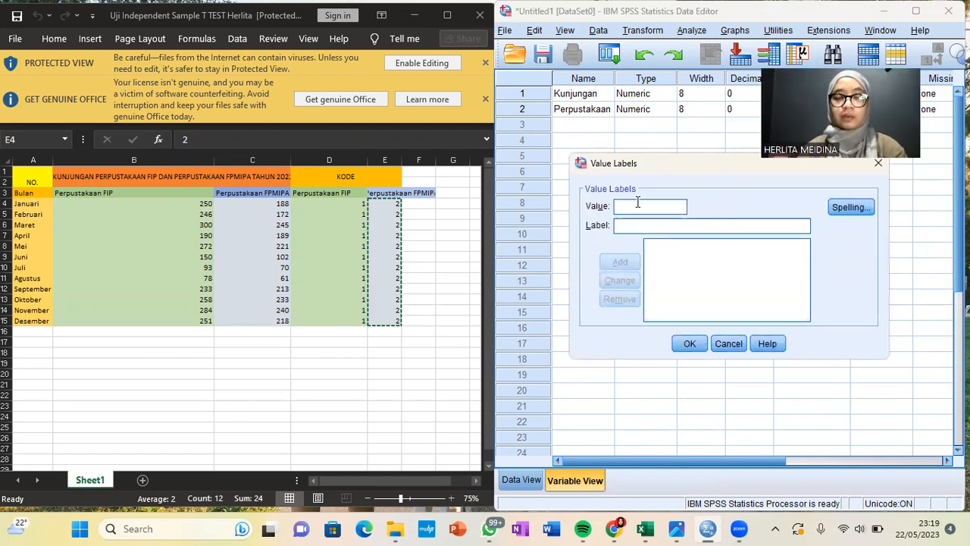
{"action": "type", "text": "1"}
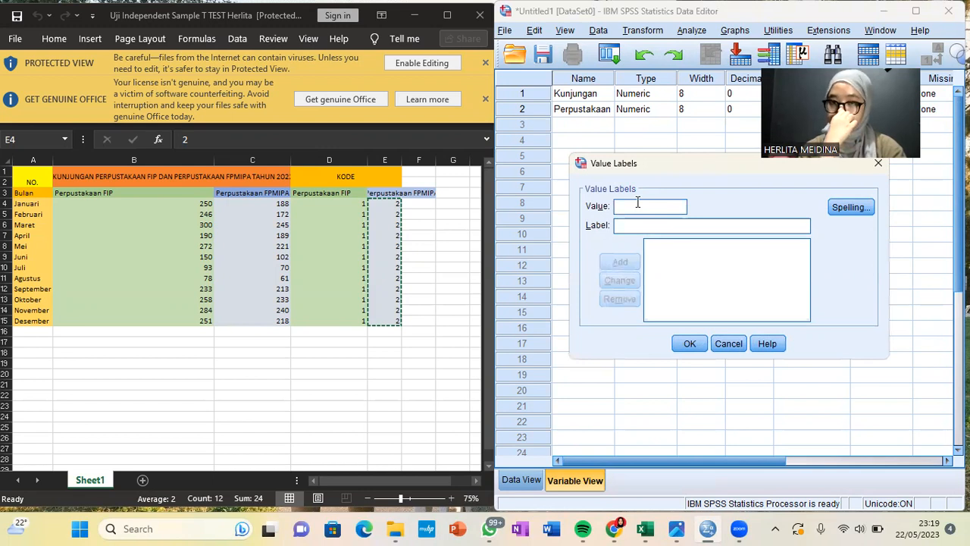
{"action": "left_click", "coordinate": [636, 225]}
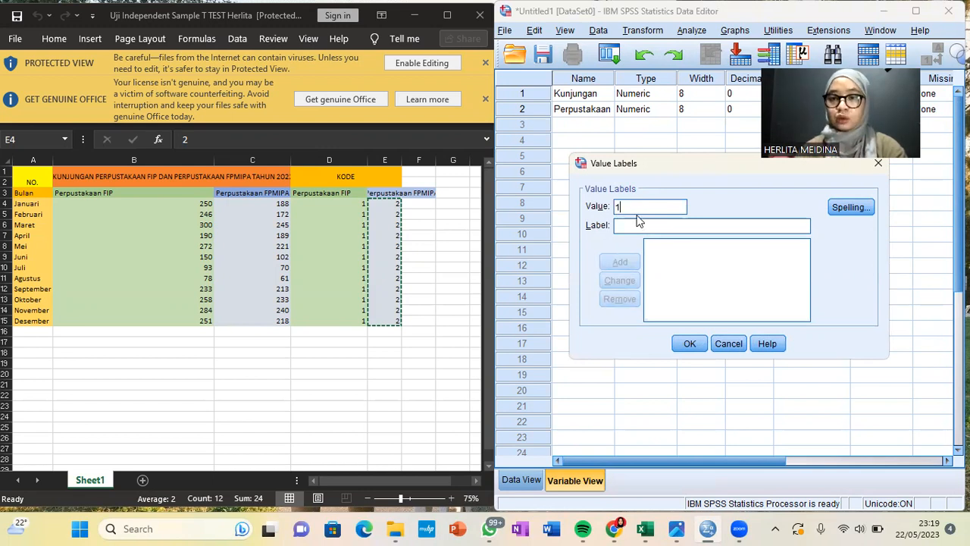
{"action": "type", "text": "Per"}
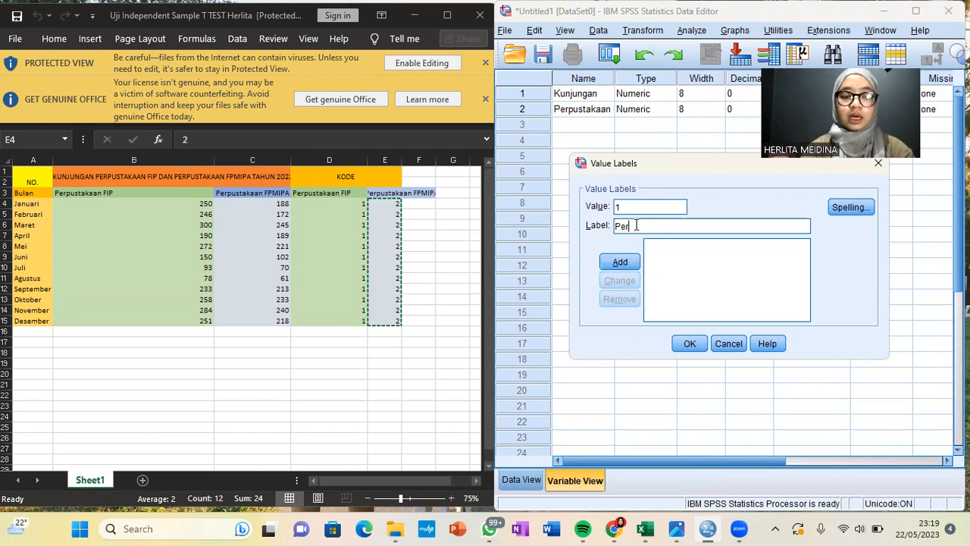
{"action": "type", "text": "pustakaan FIP"}
{"action": "left_click", "coordinate": [627, 263]}
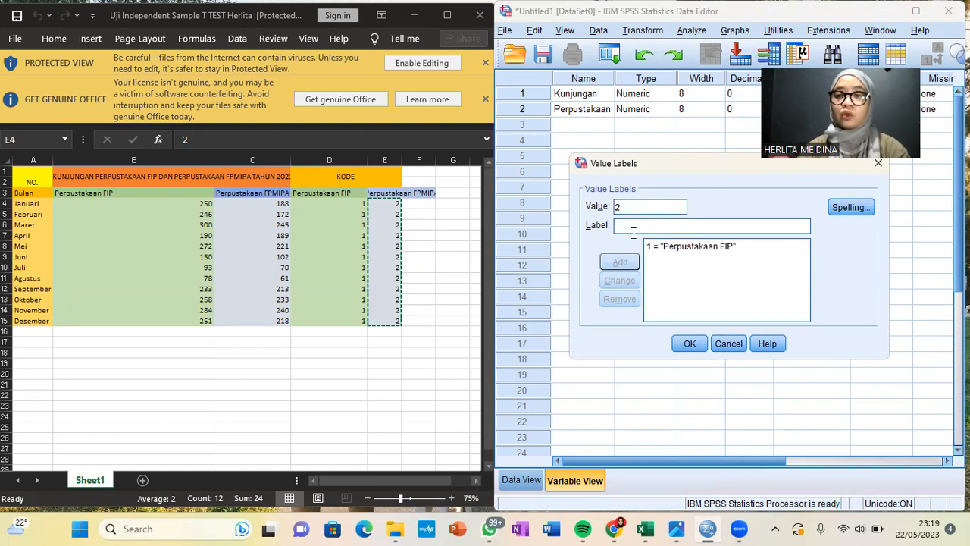
{"action": "type", "text": "Perpustakaan FPMIPA"}
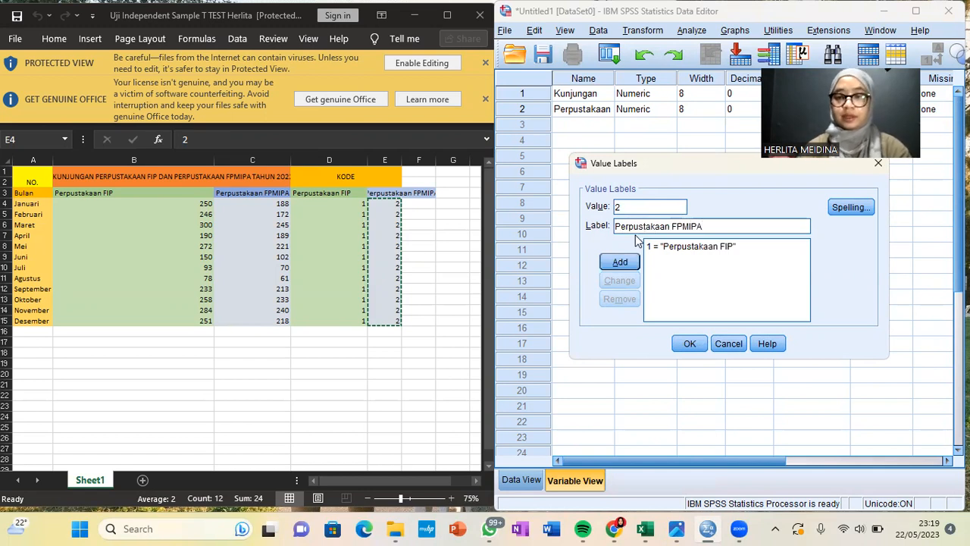
{"action": "left_click", "coordinate": [621, 262]}
{"action": "left_click", "coordinate": [688, 345]}
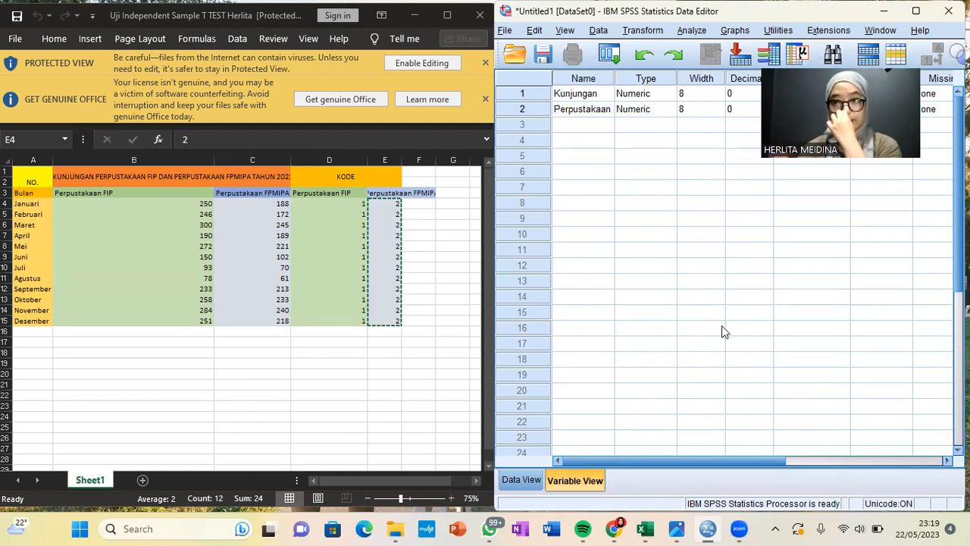
Step: Copy the Perpustakaan FIP visit figures B4:B15 from the Excel sheet into the SPSS Kunjungan data column, starting at row 1
{"action": "left_click", "coordinate": [530, 486]}
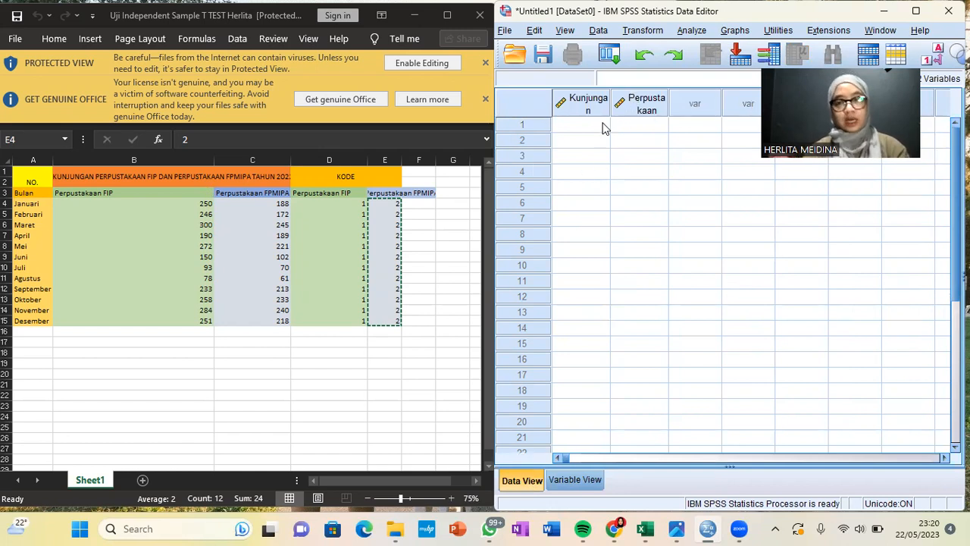
{"action": "left_click", "coordinate": [195, 203]}
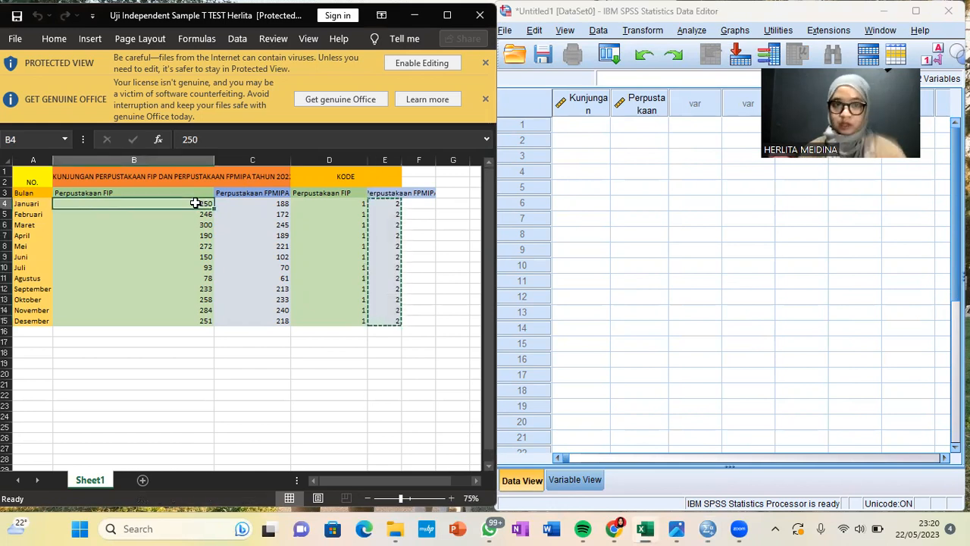
{"action": "left_click_drag", "start_coordinate": [196, 204], "coordinate": [195, 318]}
{"action": "right_click", "coordinate": [196, 319]}
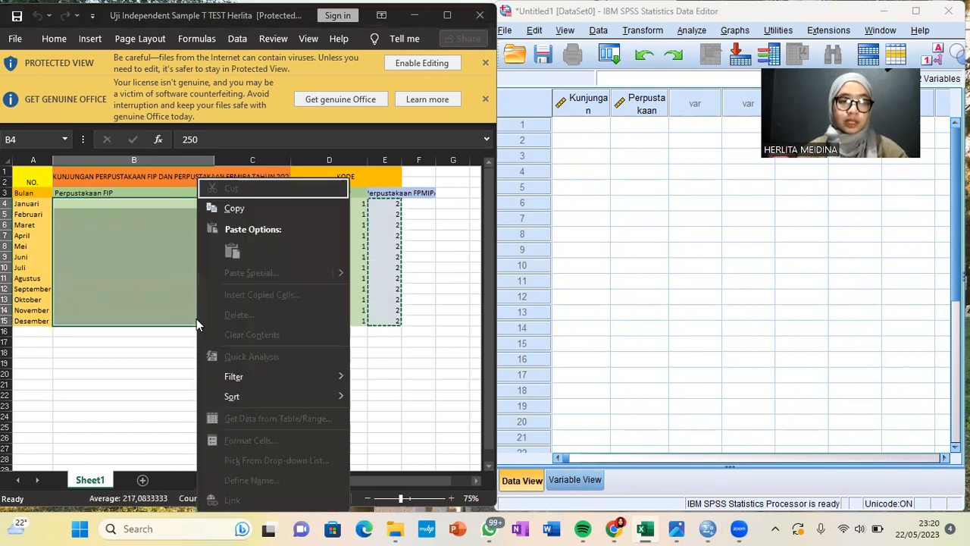
{"action": "left_click", "coordinate": [260, 209]}
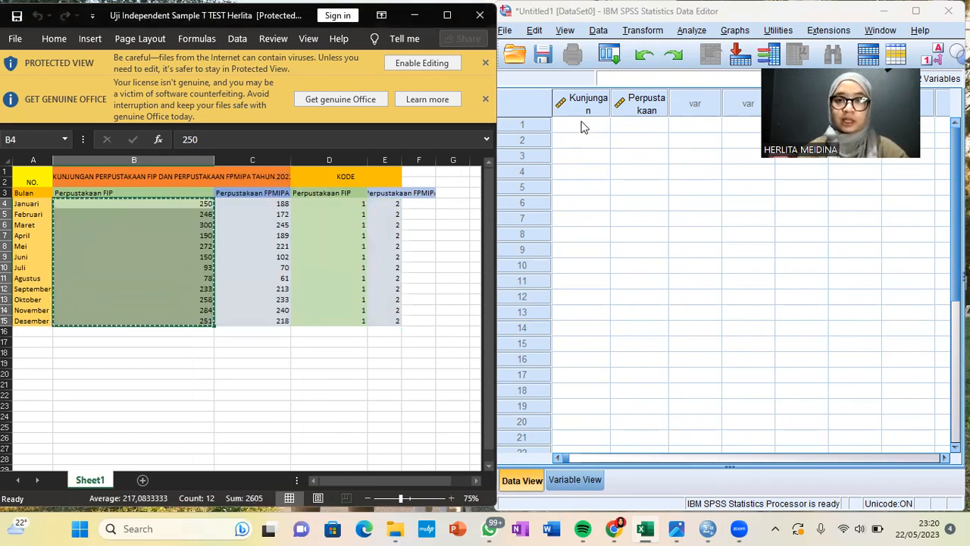
{"action": "left_click", "coordinate": [580, 125]}
{"action": "right_click", "coordinate": [581, 125]}
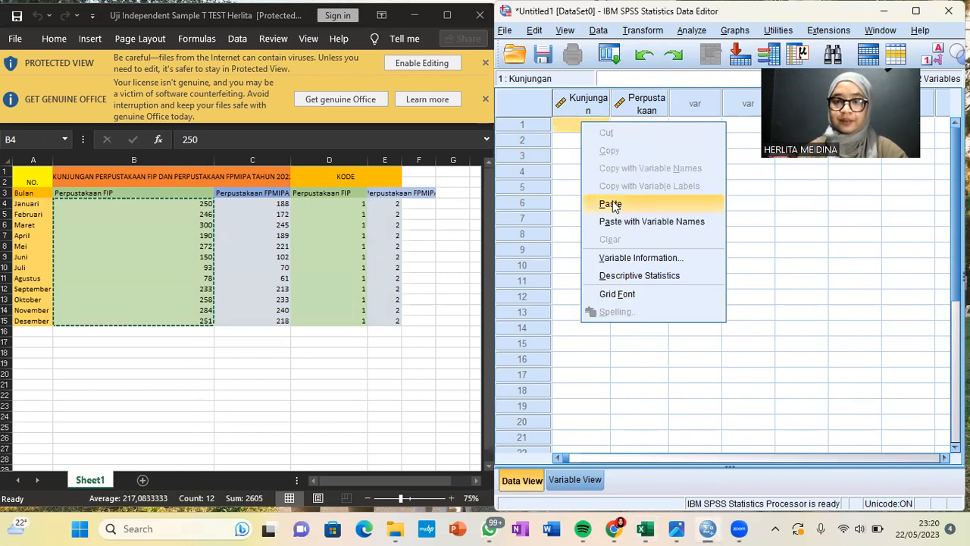
{"action": "left_click", "coordinate": [611, 203]}
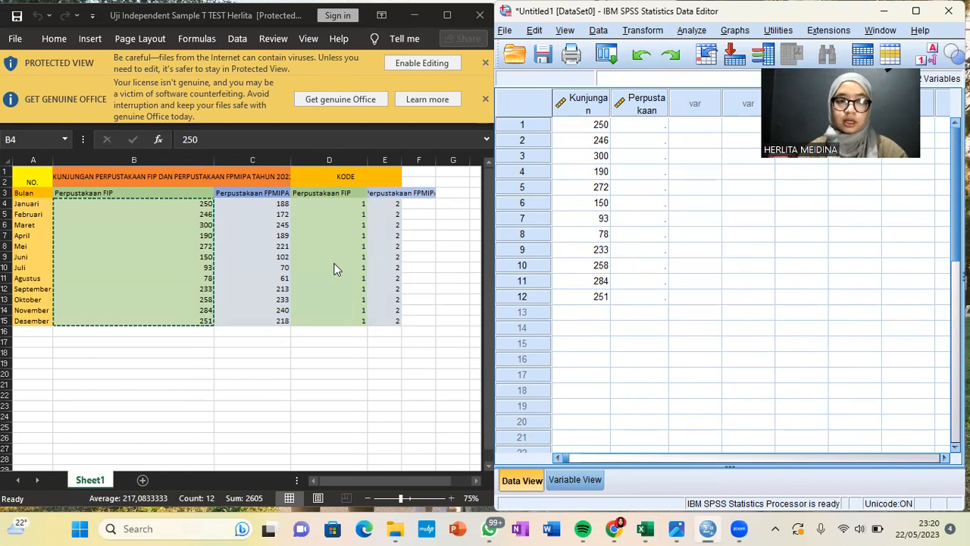
Step: Copy the Perpustakaan FPMIPA visit figures C4:C15 from Excel into the SPSS Kunjungan column, starting at row 13
{"action": "left_click", "coordinate": [254, 202]}
{"action": "left_click_drag", "start_coordinate": [255, 202], "coordinate": [253, 319]}
{"action": "right_click", "coordinate": [264, 307]}
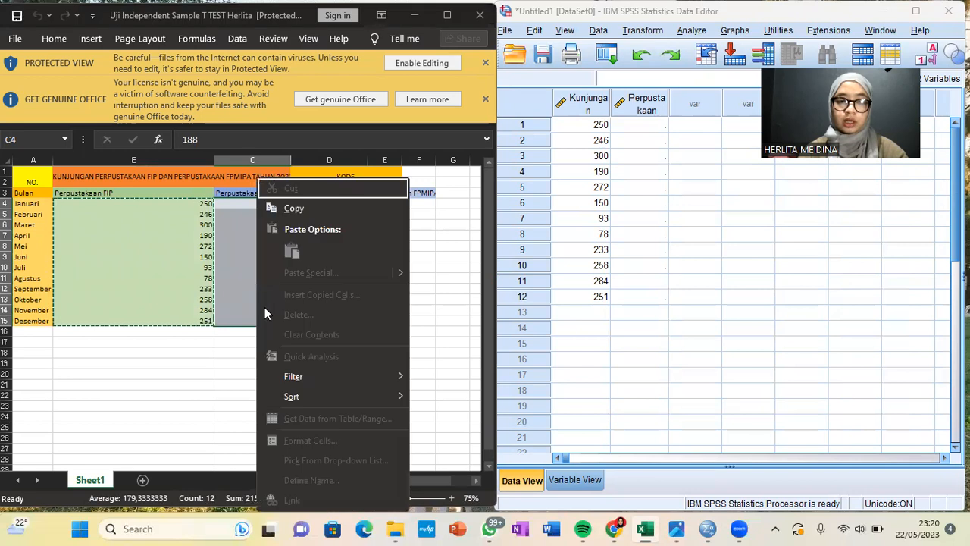
{"action": "left_click", "coordinate": [307, 211]}
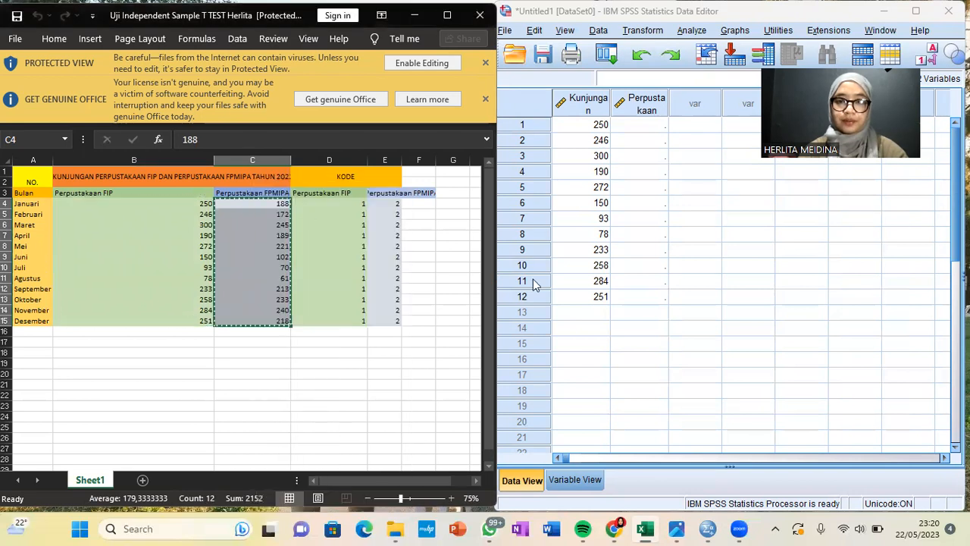
{"action": "left_click", "coordinate": [584, 315]}
{"action": "right_click", "coordinate": [584, 314]}
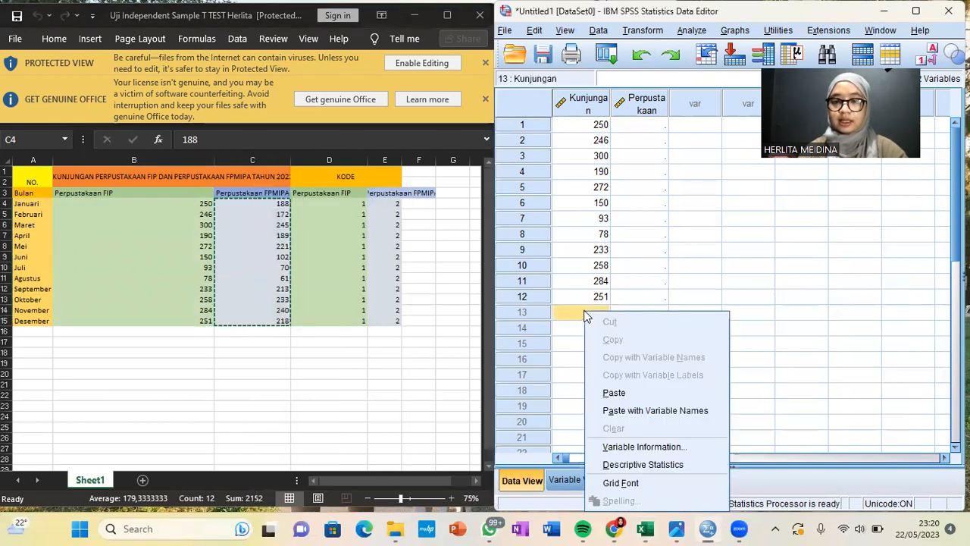
{"action": "left_click", "coordinate": [625, 392]}
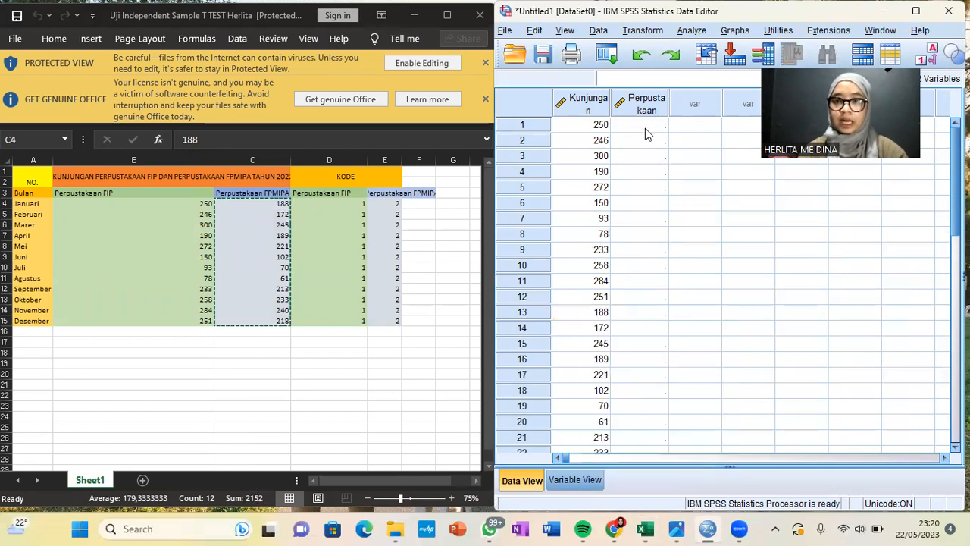
Step: Copy the Perpustakaan FIP codes D4:D15 from Excel into the SPSS Perpustakaan column, starting at row 1
{"action": "left_click", "coordinate": [350, 203]}
{"action": "left_click_drag", "start_coordinate": [351, 207], "coordinate": [354, 318]}
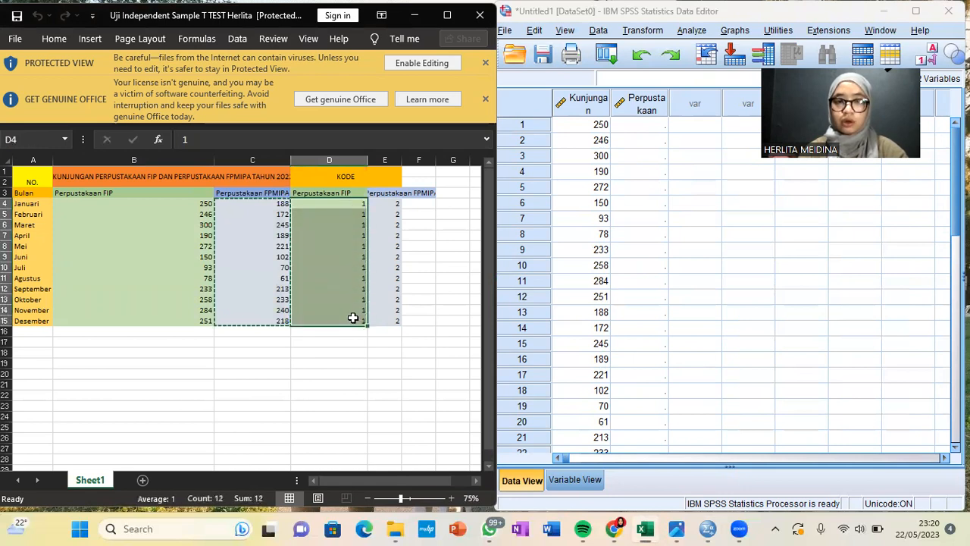
{"action": "right_click", "coordinate": [352, 318]}
{"action": "left_click", "coordinate": [406, 208]}
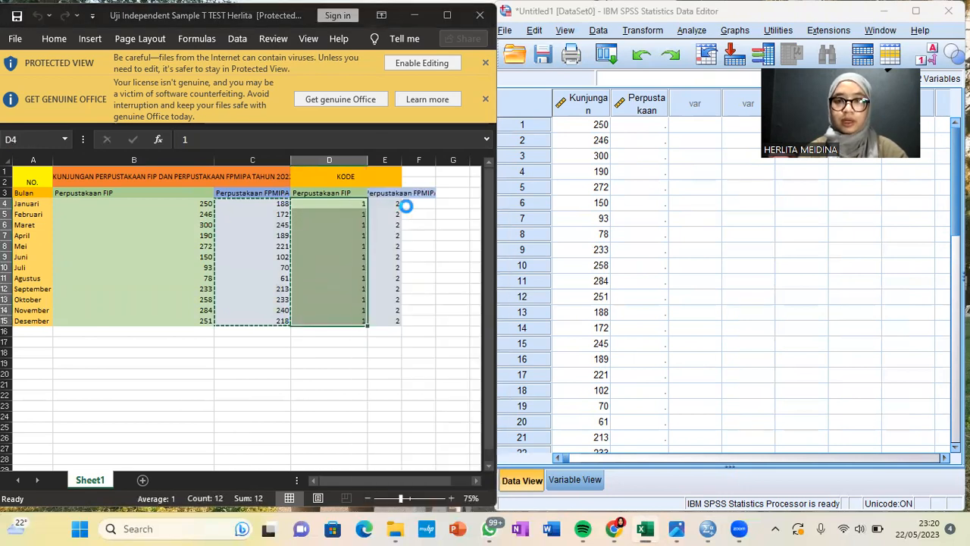
{"action": "left_click", "coordinate": [640, 127]}
{"action": "right_click", "coordinate": [640, 129]}
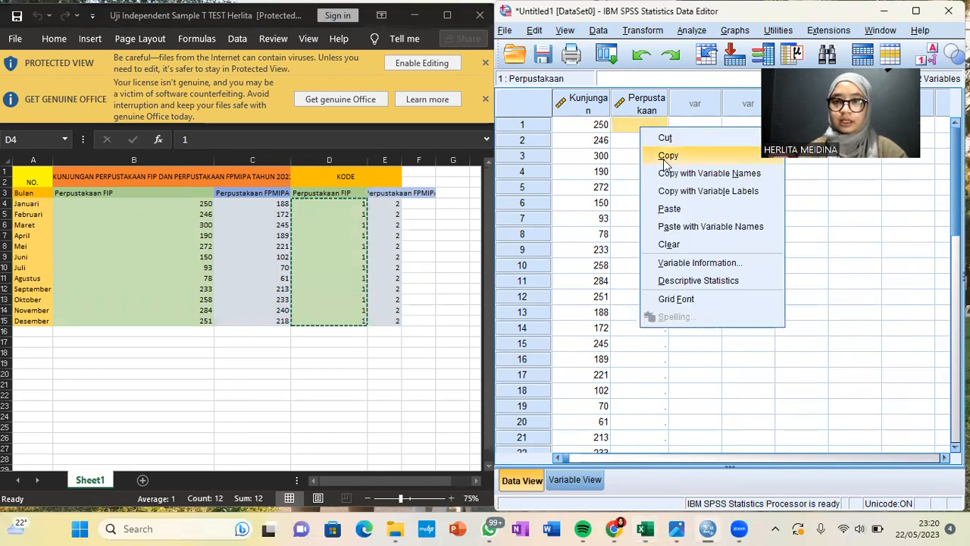
{"action": "left_click", "coordinate": [672, 209]}
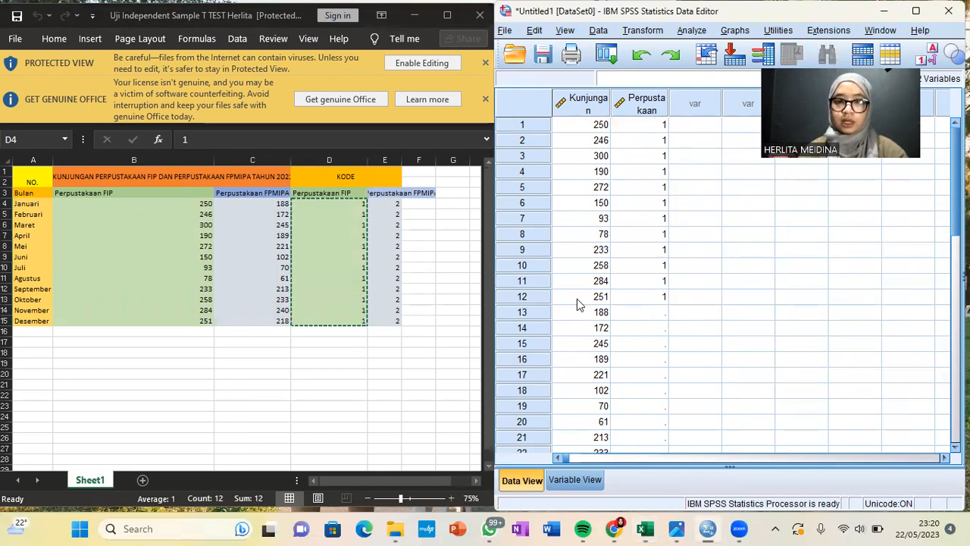
Step: Copy the Perpustakaan FPMIPA codes E4:E15 from Excel into the SPSS Perpustakaan column, starting at row 13
{"action": "left_click", "coordinate": [389, 203]}
{"action": "left_click", "coordinate": [390, 203]}
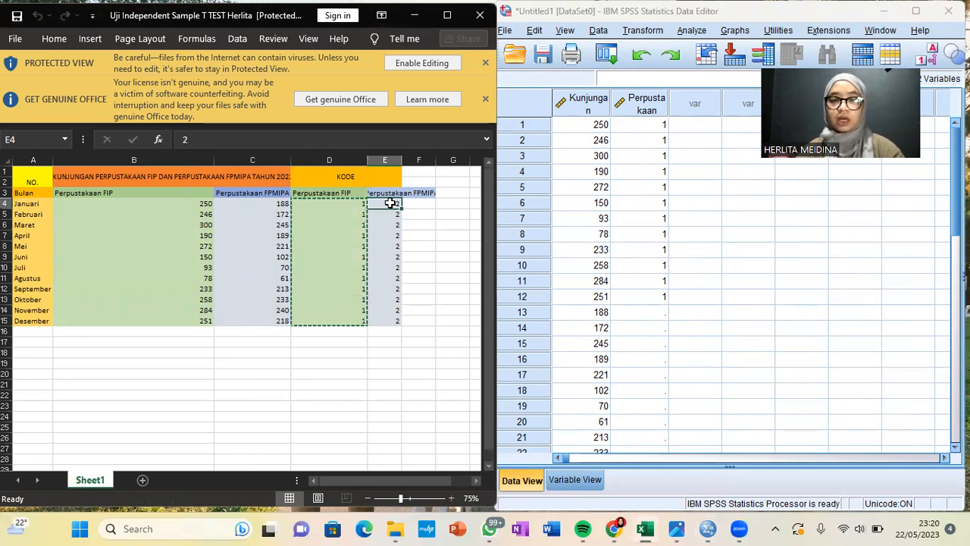
{"action": "left_click_drag", "start_coordinate": [389, 203], "coordinate": [389, 318]}
{"action": "right_click", "coordinate": [390, 320]}
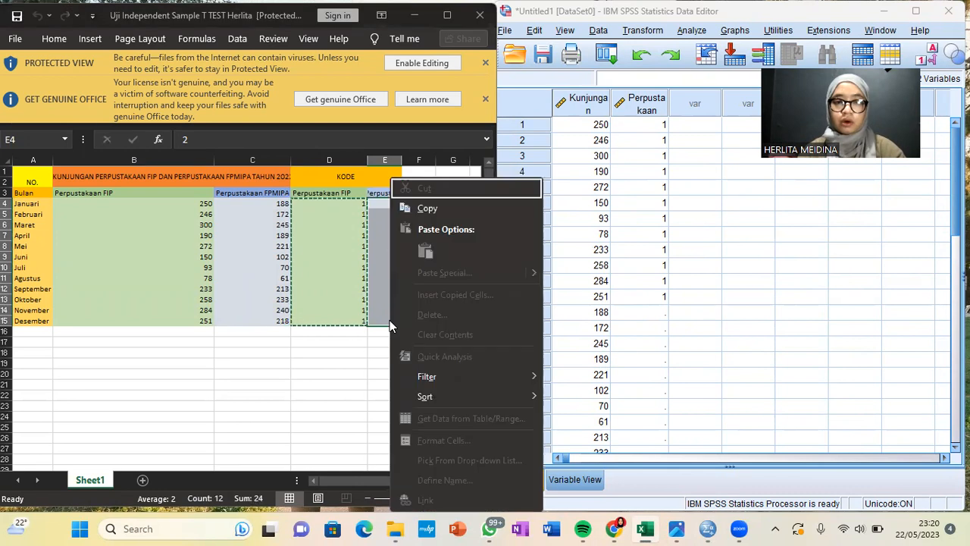
{"action": "left_click", "coordinate": [434, 209]}
{"action": "left_click", "coordinate": [657, 306]}
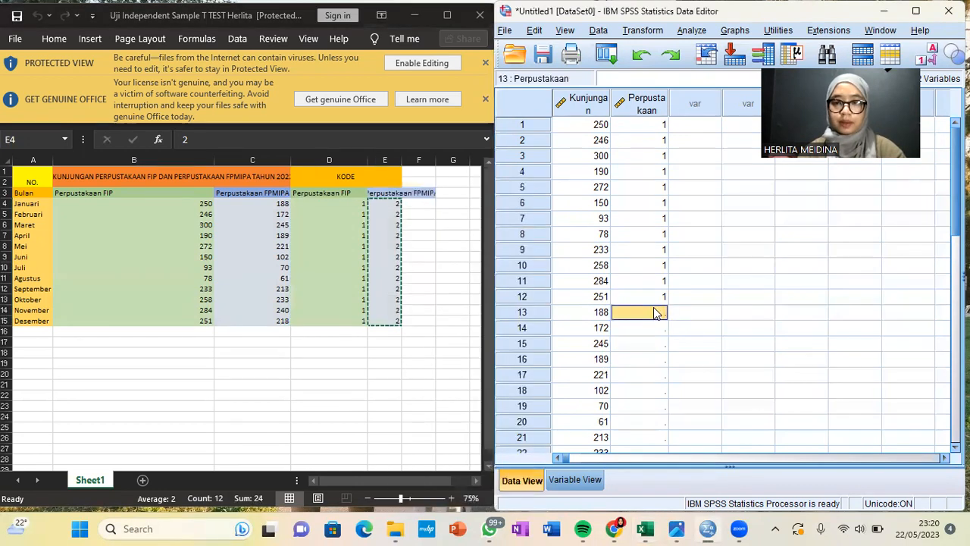
{"action": "right_click", "coordinate": [656, 307]}
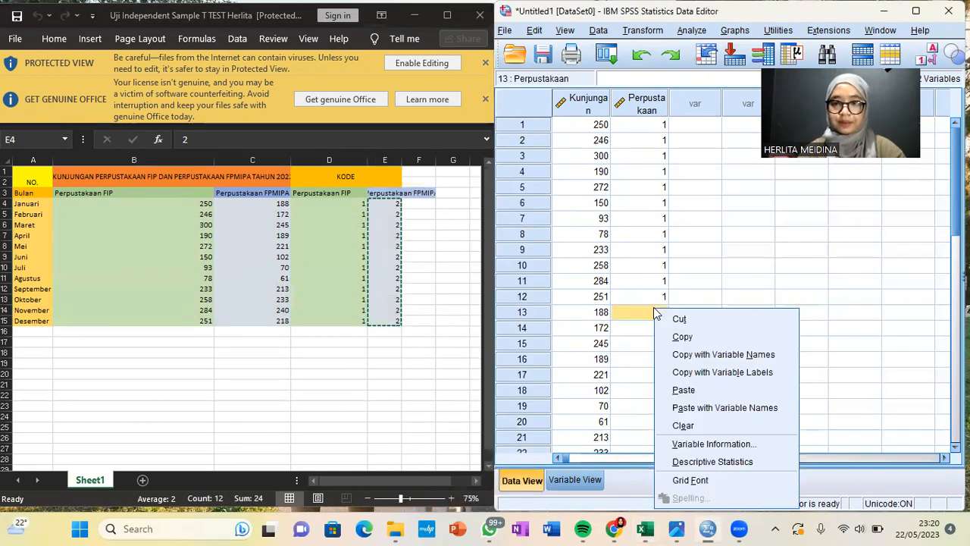
{"action": "left_click", "coordinate": [683, 389]}
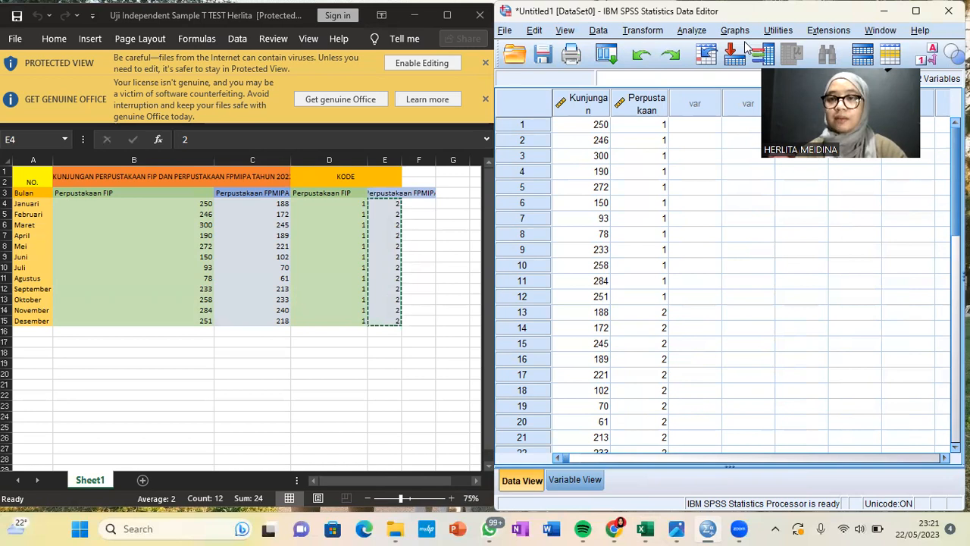
Step: Set up an Explore analysis with Kunjungan as the dependent variable and Perpustakaan as the factor
{"action": "left_click", "coordinate": [692, 30]}
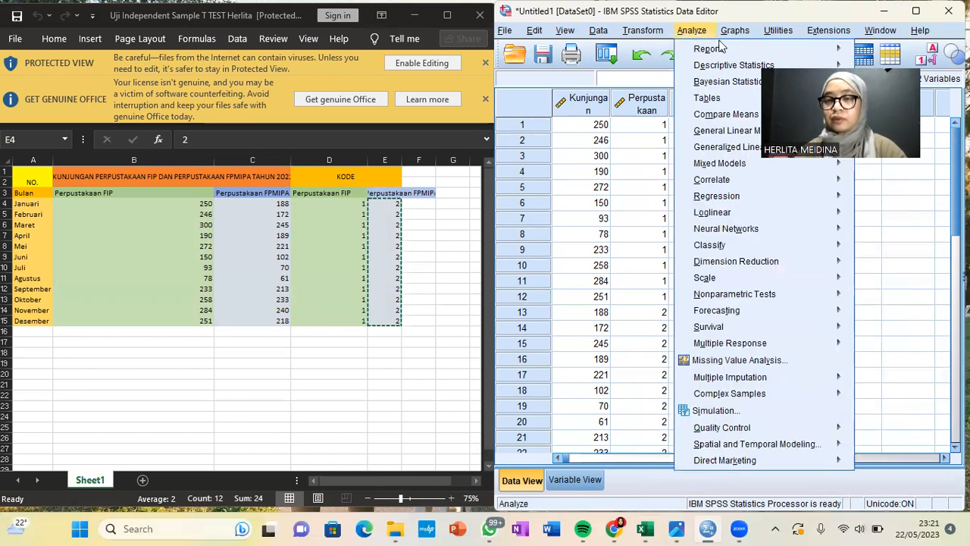
{"action": "mouse_move", "coordinate": [755, 69]}
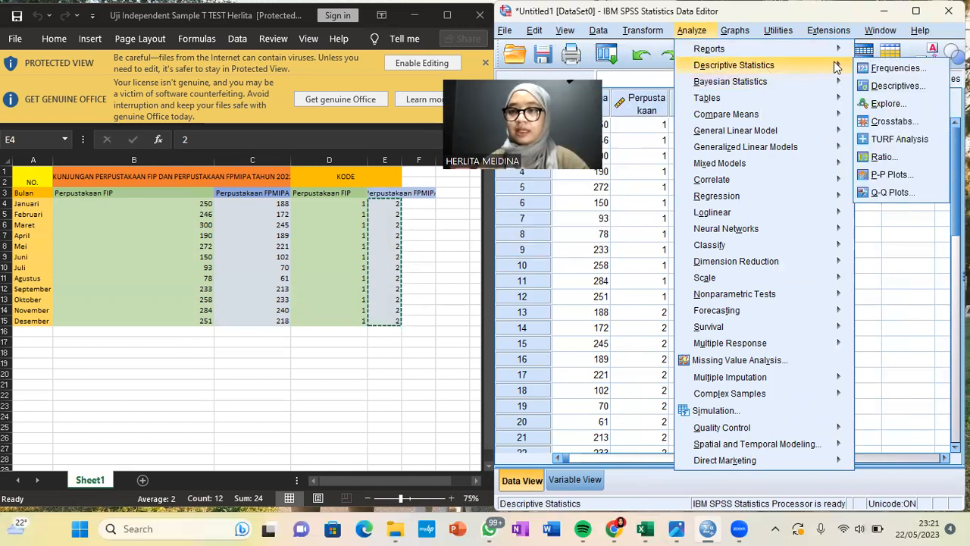
{"action": "left_click", "coordinate": [885, 103]}
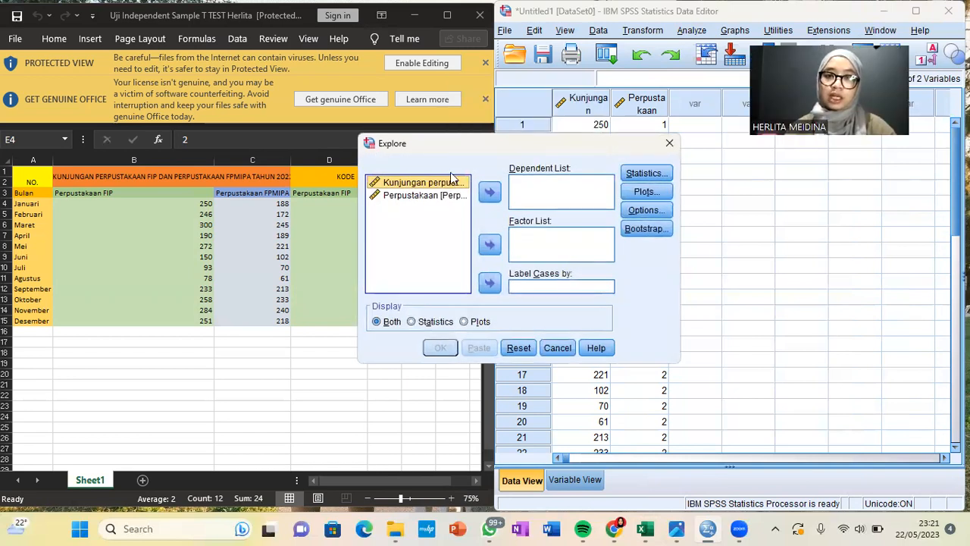
{"action": "left_click", "coordinate": [490, 195]}
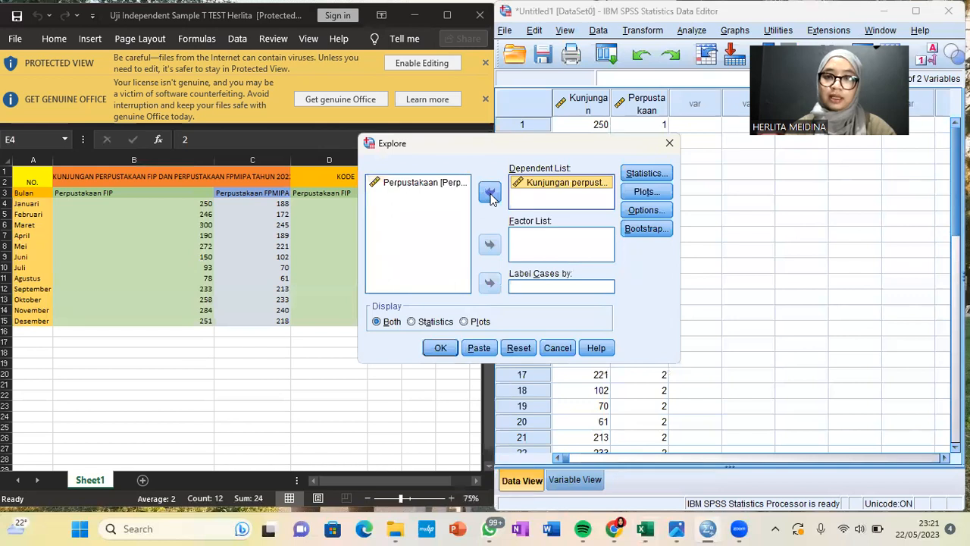
{"action": "left_click", "coordinate": [429, 190]}
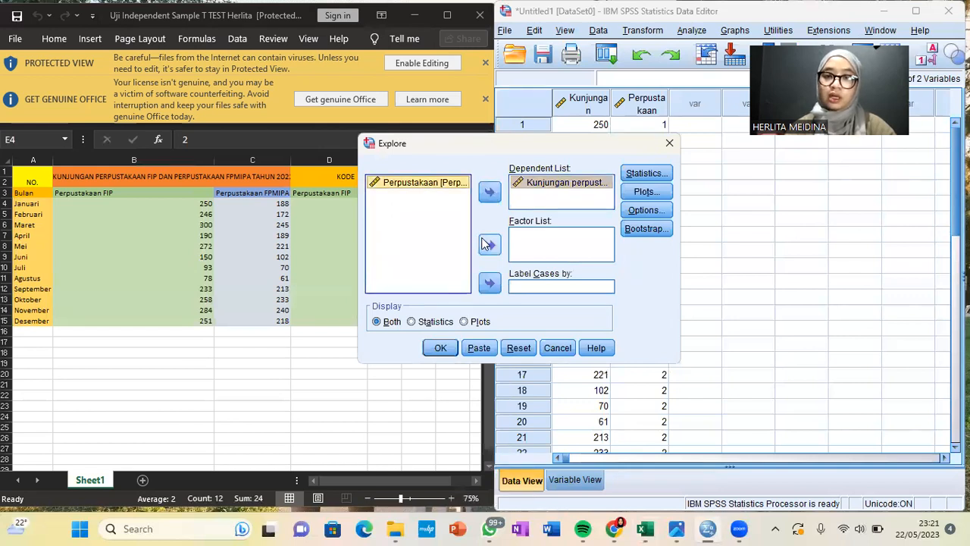
{"action": "left_click", "coordinate": [489, 246]}
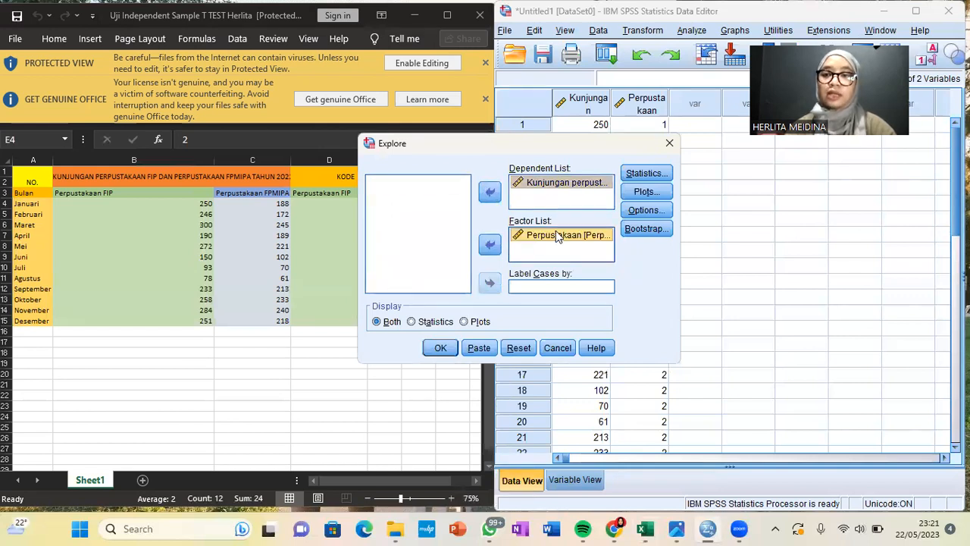
Step: Include normality plots with tests in the Explore analysis and run it
{"action": "left_click", "coordinate": [634, 194]}
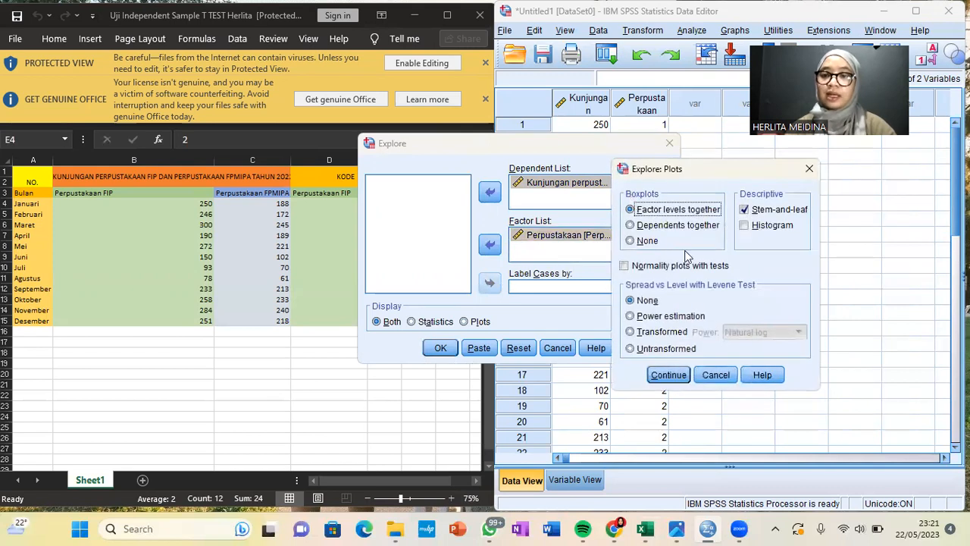
{"action": "left_click", "coordinate": [625, 267]}
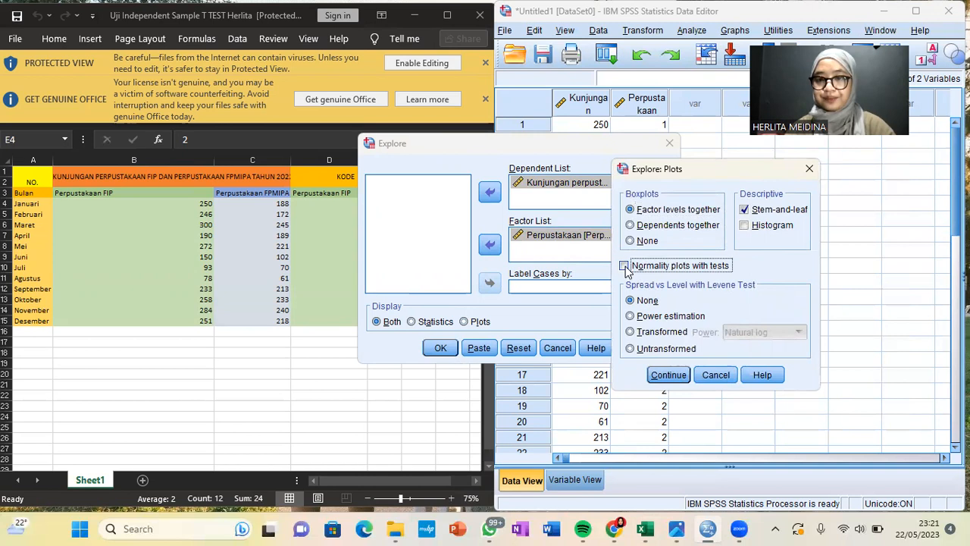
{"action": "left_click", "coordinate": [668, 376]}
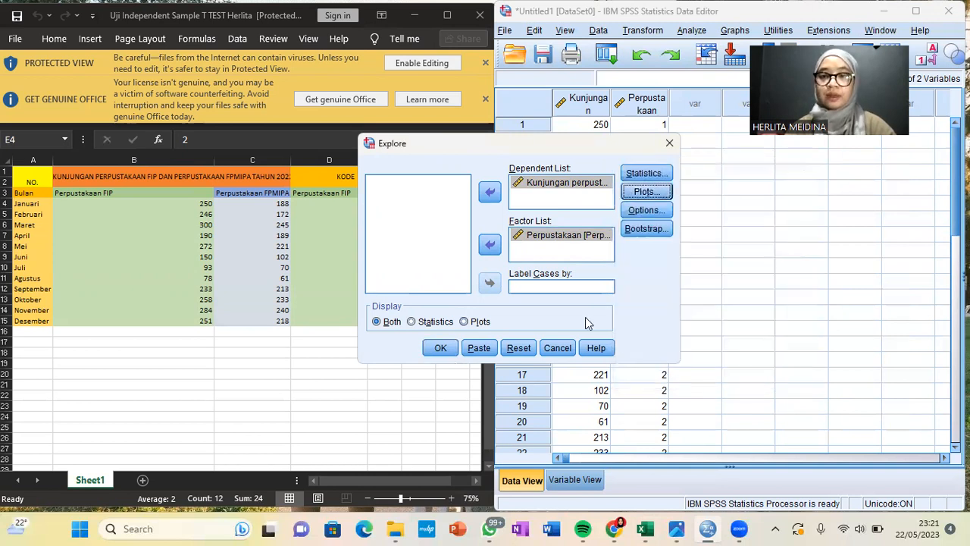
{"action": "left_click", "coordinate": [439, 349]}
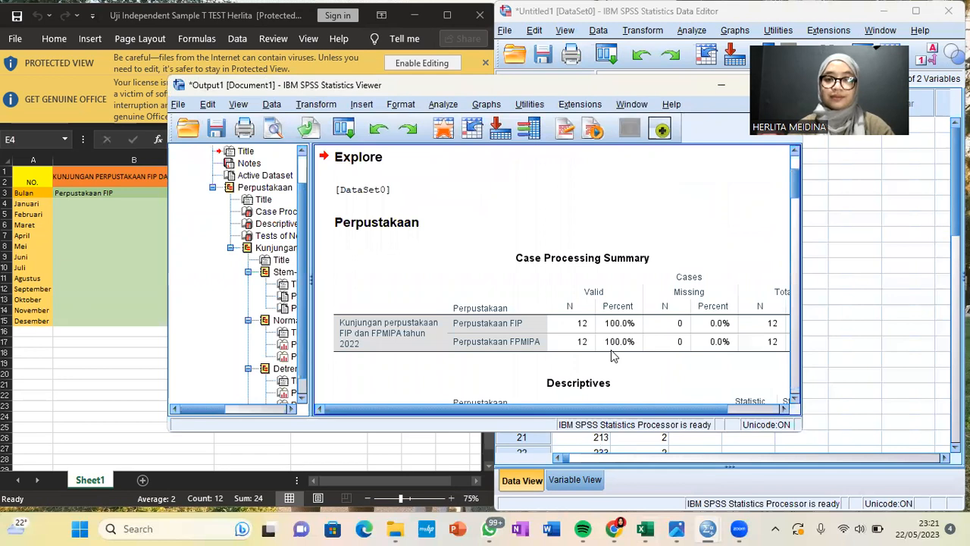
Step: Examine the Explore output down to the Tests of Normality table, with the viewer window maximized
{"action": "scroll", "coordinate": [622, 272], "scroll_direction": "down", "scroll_amount": 5}
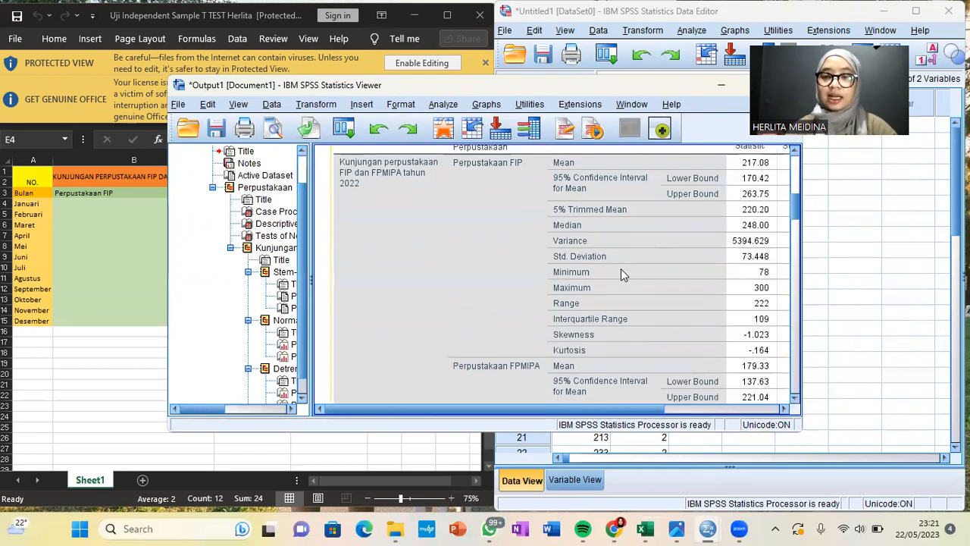
{"action": "scroll", "coordinate": [621, 273], "scroll_direction": "down", "scroll_amount": 3}
{"action": "left_click", "coordinate": [754, 85]}
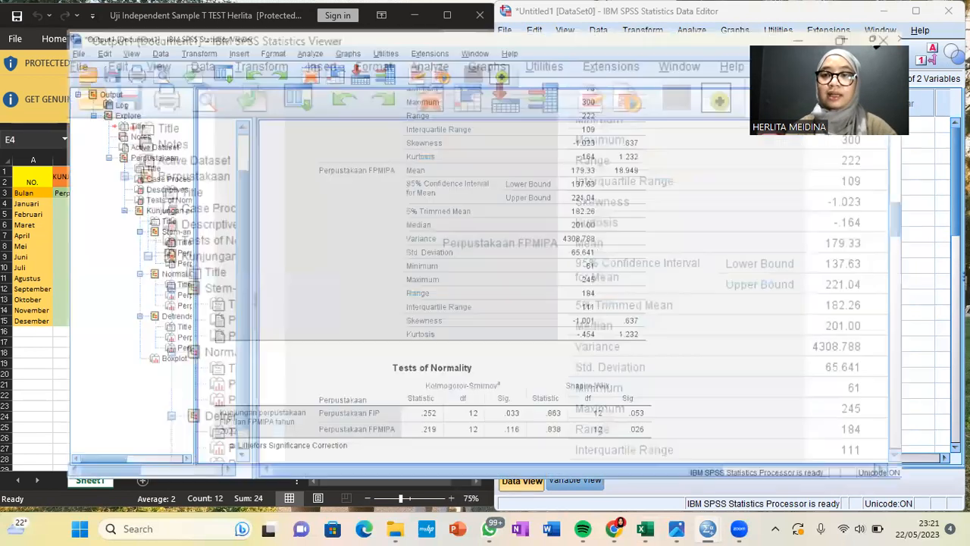
{"action": "scroll", "coordinate": [666, 288], "scroll_direction": "down", "scroll_amount": 5}
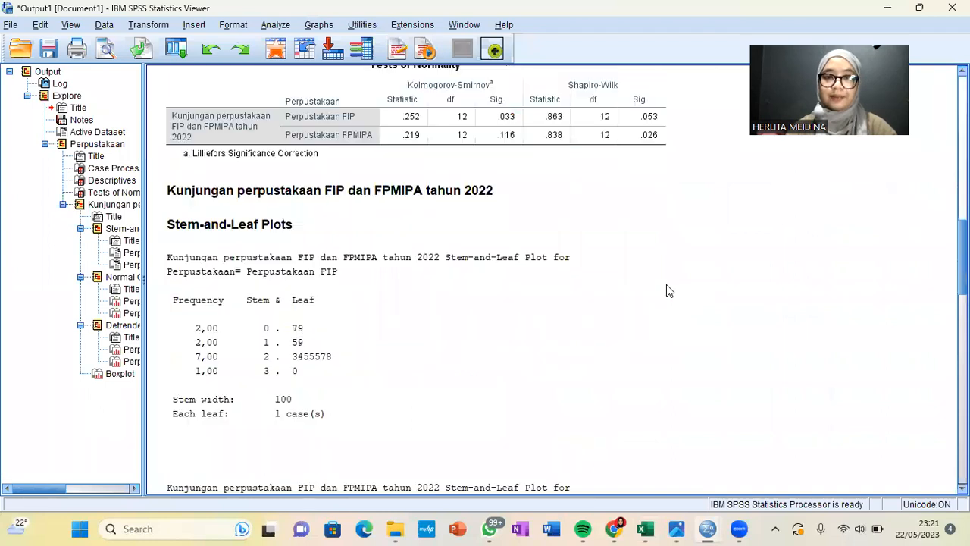
{"action": "scroll", "coordinate": [665, 288], "scroll_direction": "up", "scroll_amount": 4}
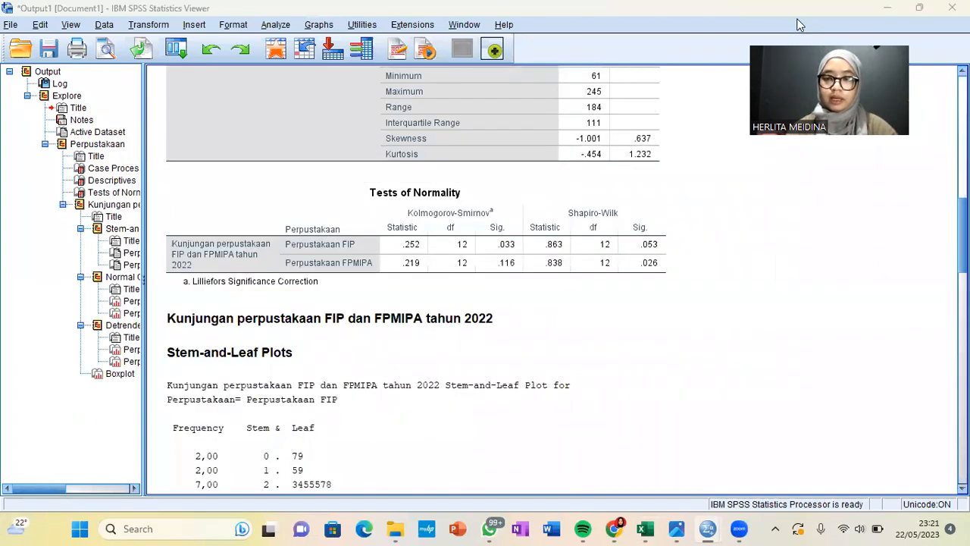
Step: Open the Normalitas slide image Screenshot (298).png beside the output and compare its criteria with the Tests of Normality table
{"action": "mouse_move", "coordinate": [681, 528]}
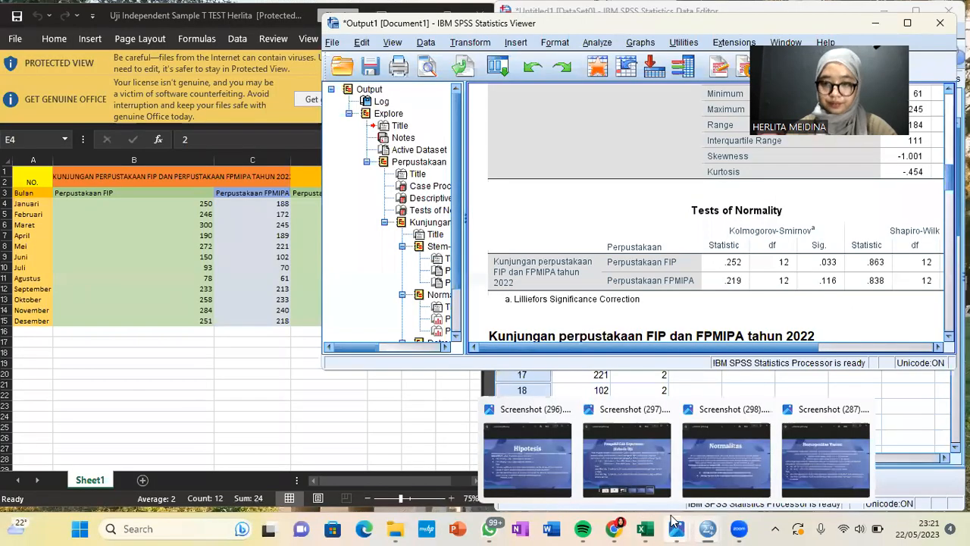
{"action": "left_click", "coordinate": [728, 462]}
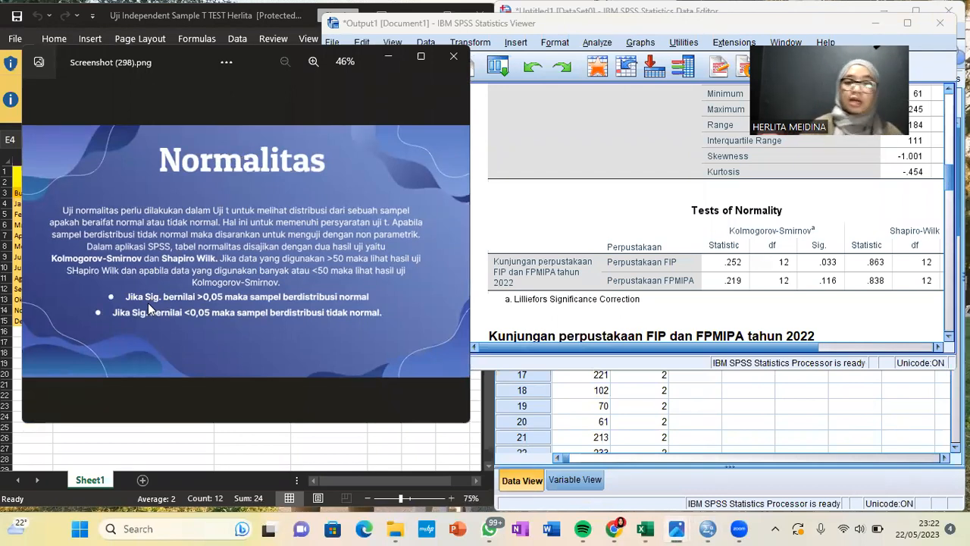
{"action": "left_click", "coordinate": [631, 267]}
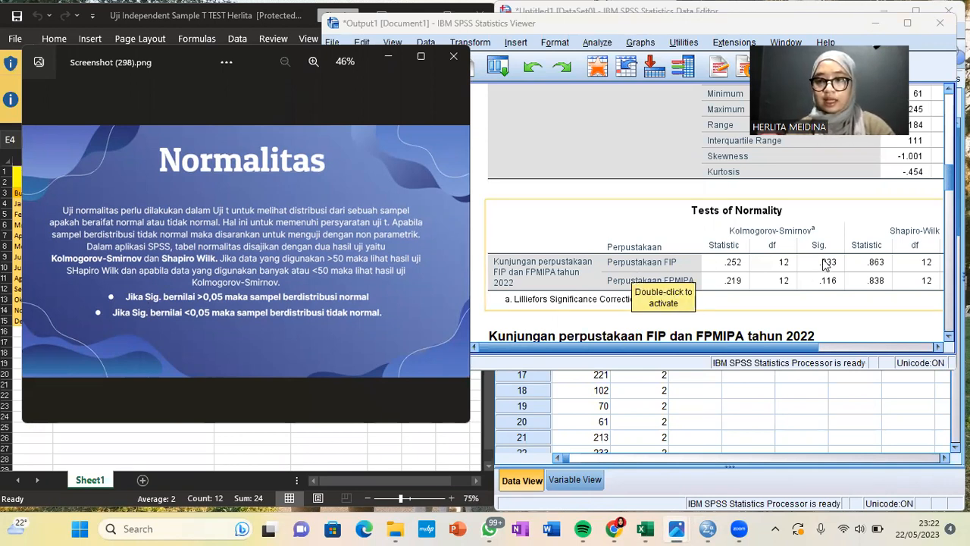